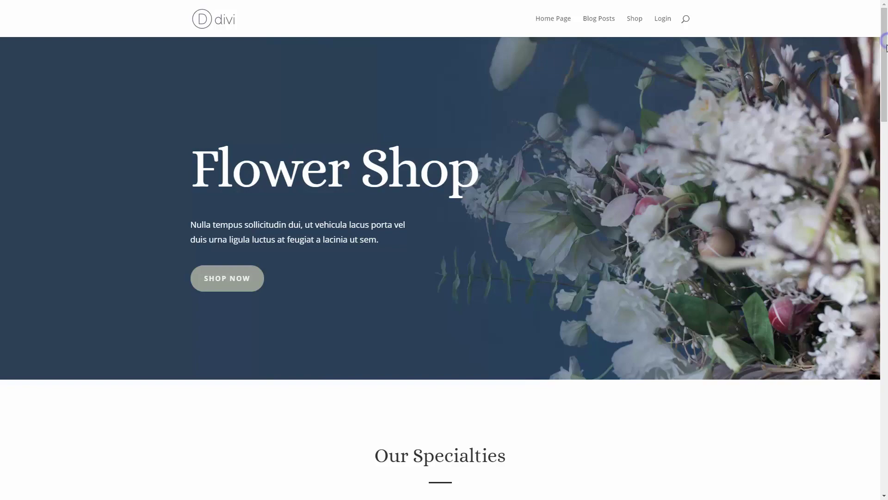
{"action": "mouse_move", "coordinate": [885, 46]}
{"action": "left_mouse_down"}
{"action": "mouse_move", "coordinate": [886, 251]}
{"action": "mouse_move", "coordinate": [886, 32]}
{"action": "left_mouse_up"}
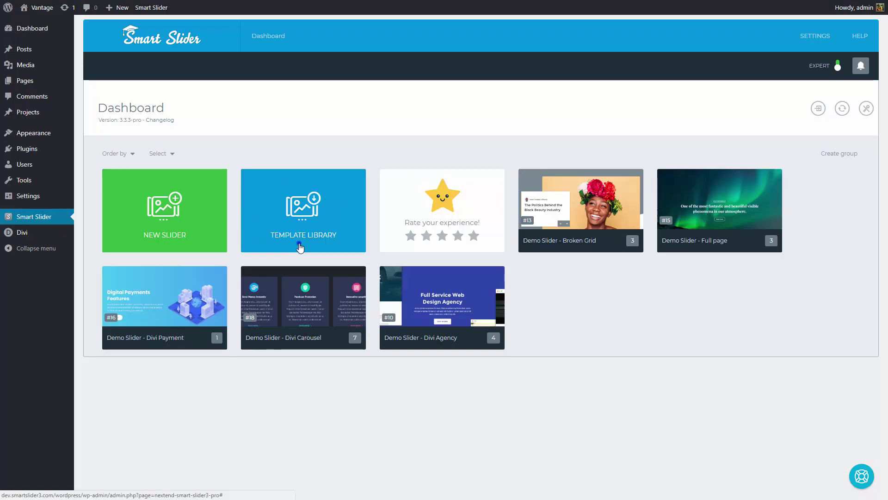
- Import the Flower Shop slider from the Smart Slider template library
{"action": "left_click", "coordinate": [296, 247]}
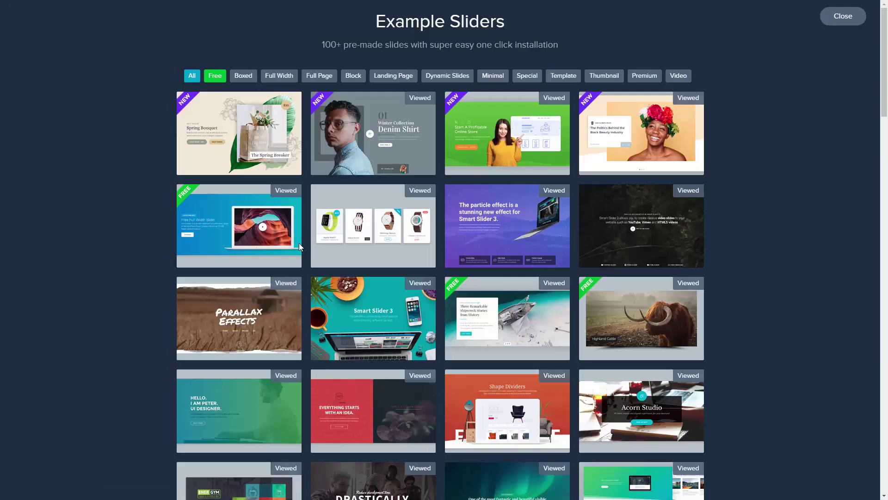
{"action": "mouse_move", "coordinate": [240, 160]}
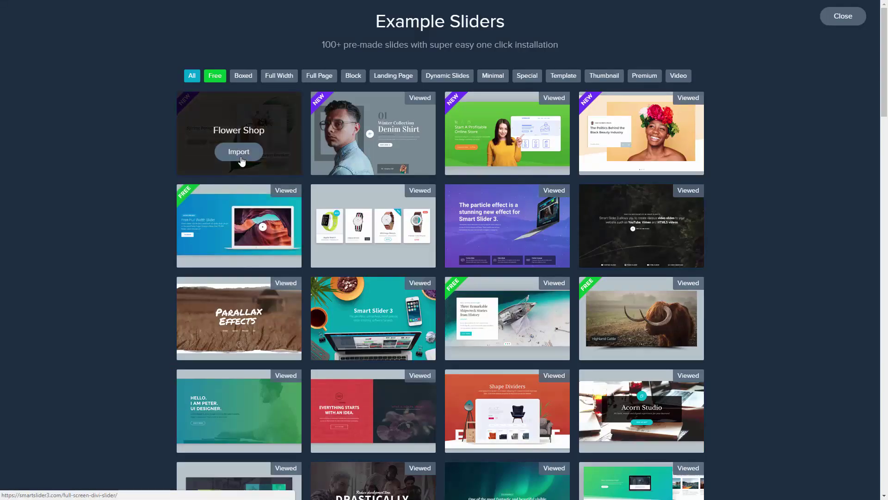
{"action": "left_click", "coordinate": [239, 152]}
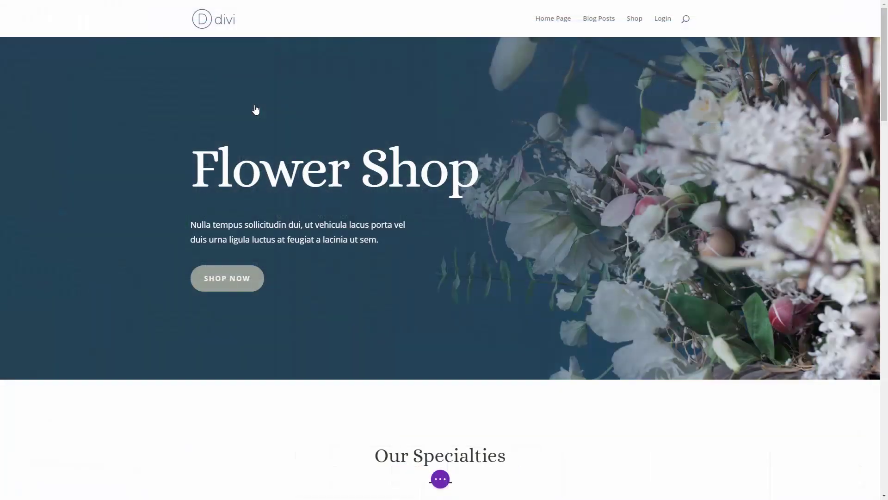
- Insert a regular section with a single-column row directly below the Flower Shop hero section
{"action": "scroll", "coordinate": [254, 104], "scroll_direction": "down", "scroll_amount": 3}
{"action": "mouse_move", "coordinate": [396, 206]}
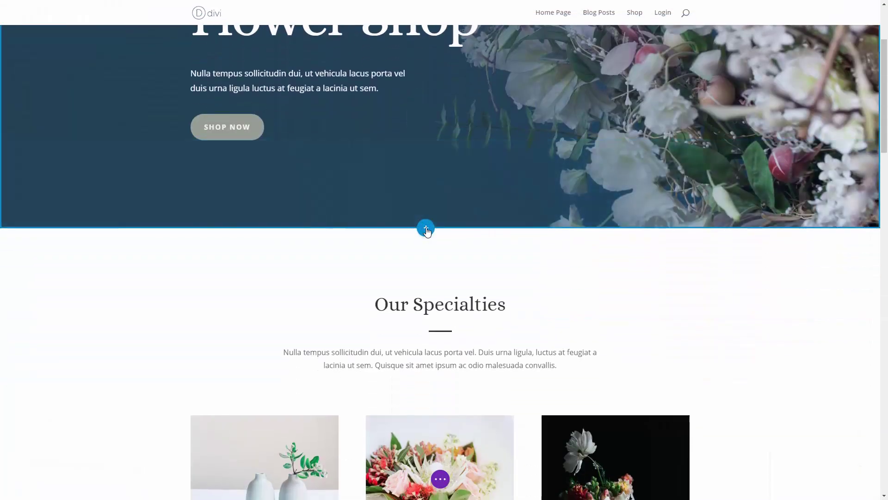
{"action": "left_click", "coordinate": [427, 229]}
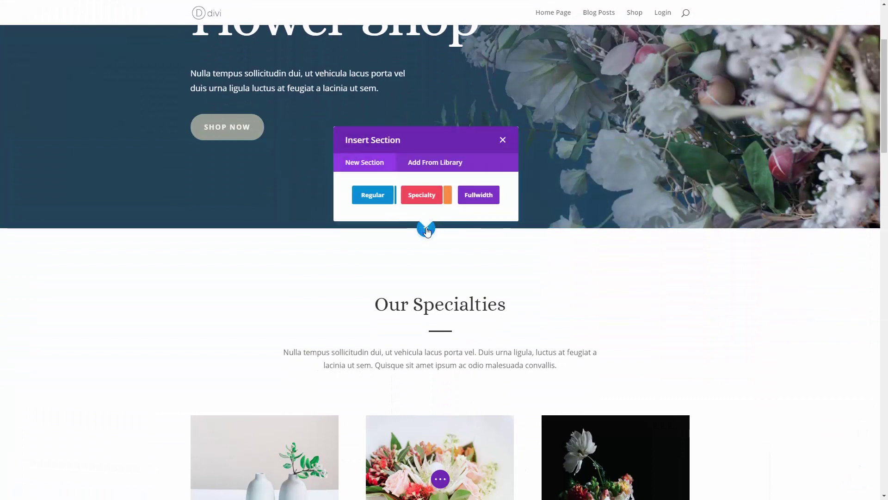
{"action": "left_click", "coordinate": [379, 200]}
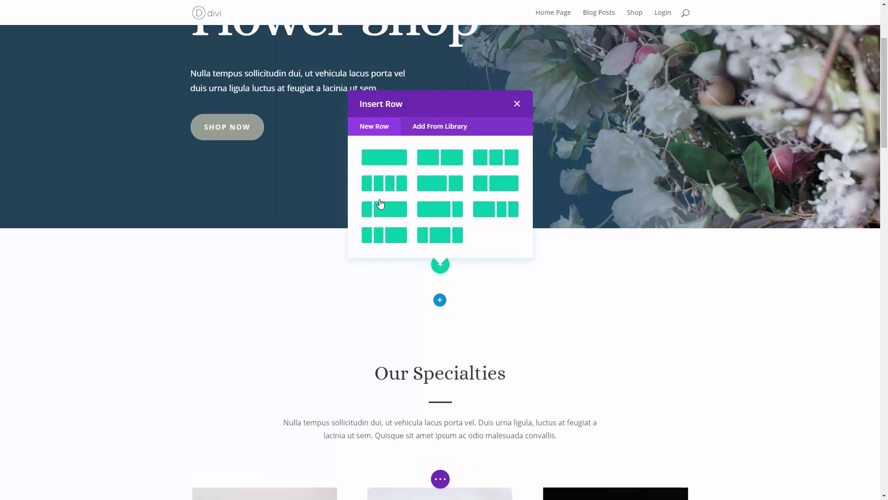
{"action": "left_click", "coordinate": [383, 159]}
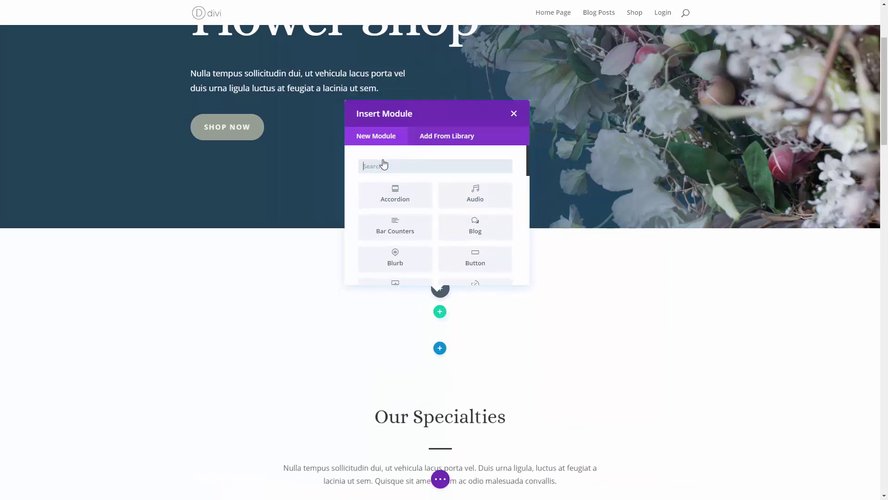
- Add a Smart Slider 3 module to the new row, choose Demo Slider - Divi Flower #19 and save its settings
{"action": "type", "text": "sma"}
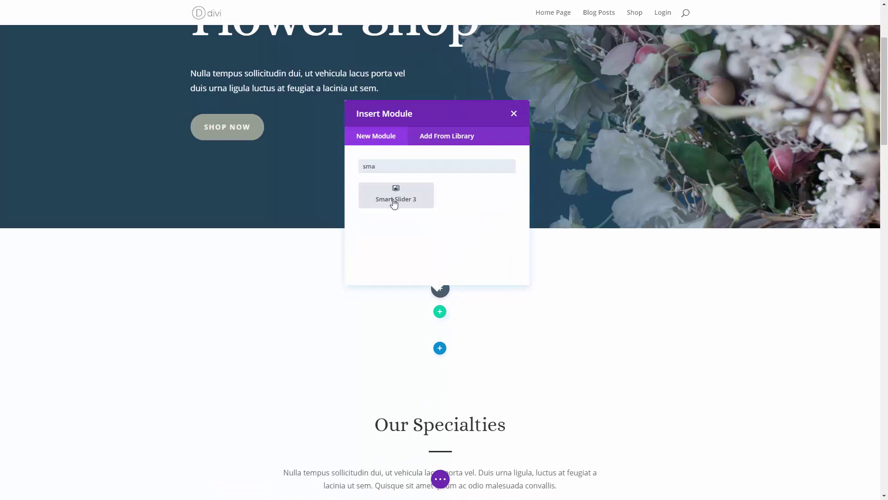
{"action": "left_click", "coordinate": [393, 200]}
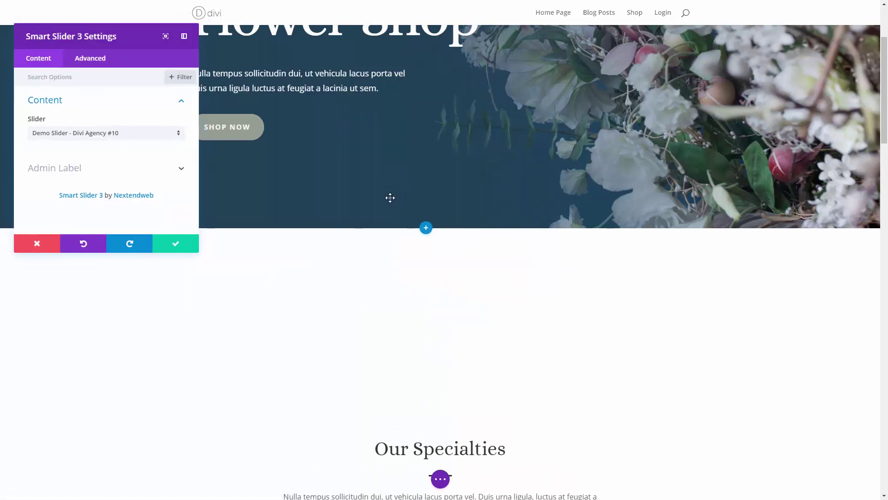
{"action": "left_click", "coordinate": [179, 134]}
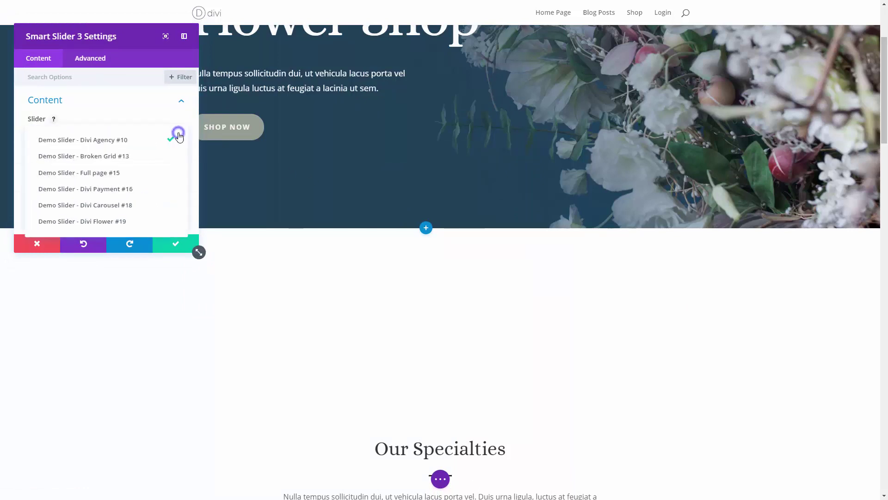
{"action": "left_click", "coordinate": [144, 221]}
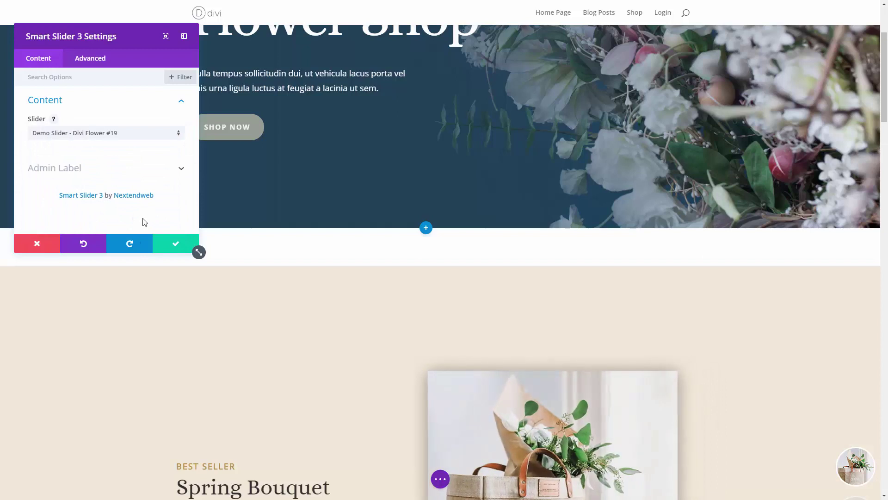
{"action": "left_click", "coordinate": [167, 244]}
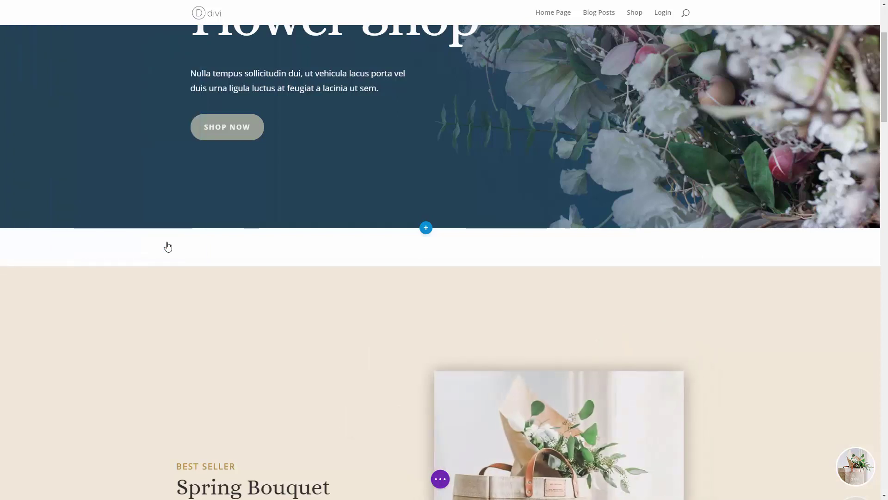
- Set the slider row's top and bottom custom padding to 0px and save the row settings
{"action": "scroll", "coordinate": [167, 242], "scroll_direction": "down", "scroll_amount": 1}
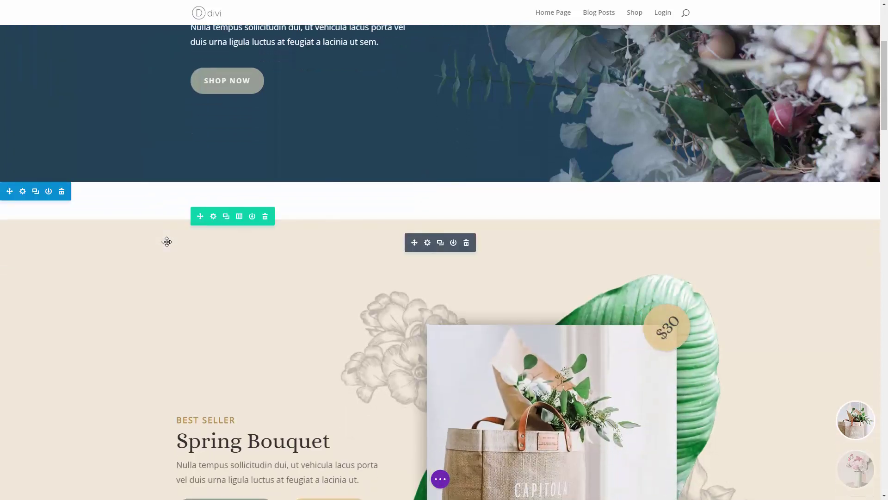
{"action": "left_click", "coordinate": [213, 219]}
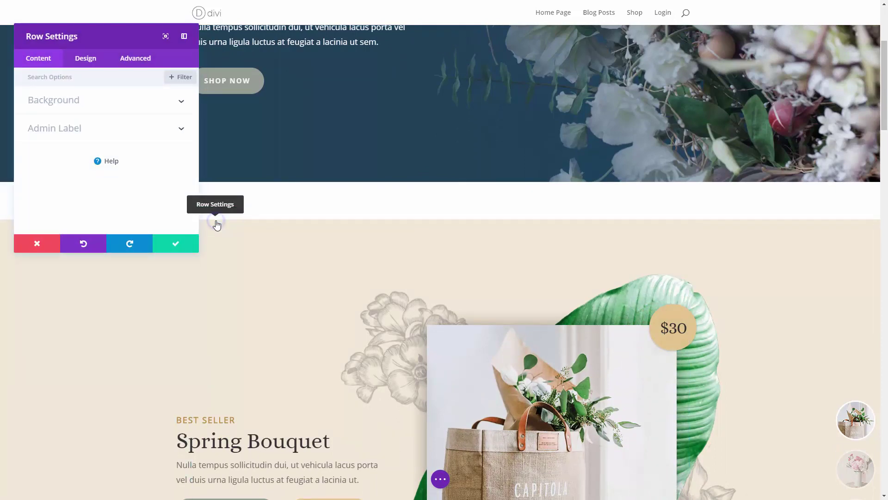
{"action": "left_click", "coordinate": [94, 66]}
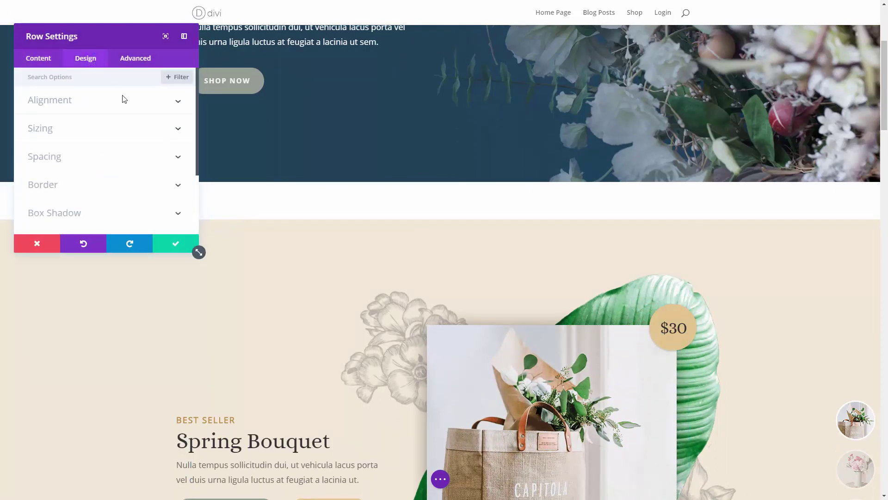
{"action": "left_click", "coordinate": [178, 155]}
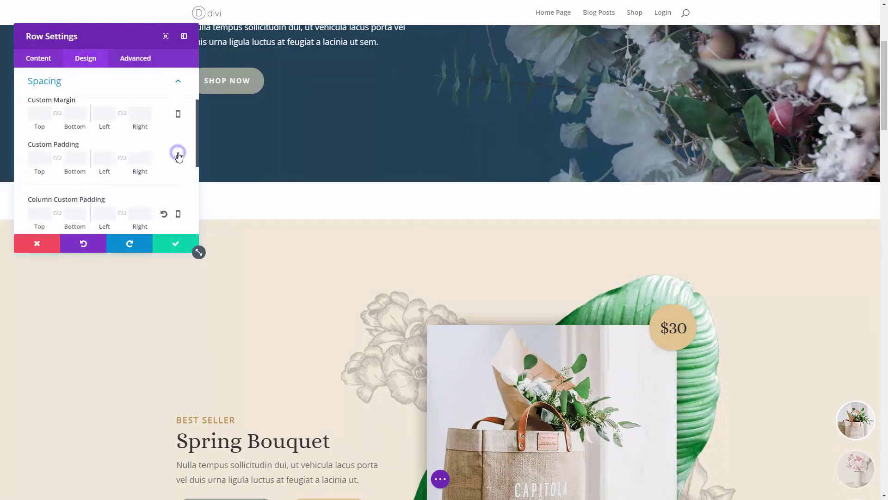
{"action": "left_click", "coordinate": [46, 160]}
{"action": "type", "text": "0"}
{"action": "left_click", "coordinate": [55, 159]}
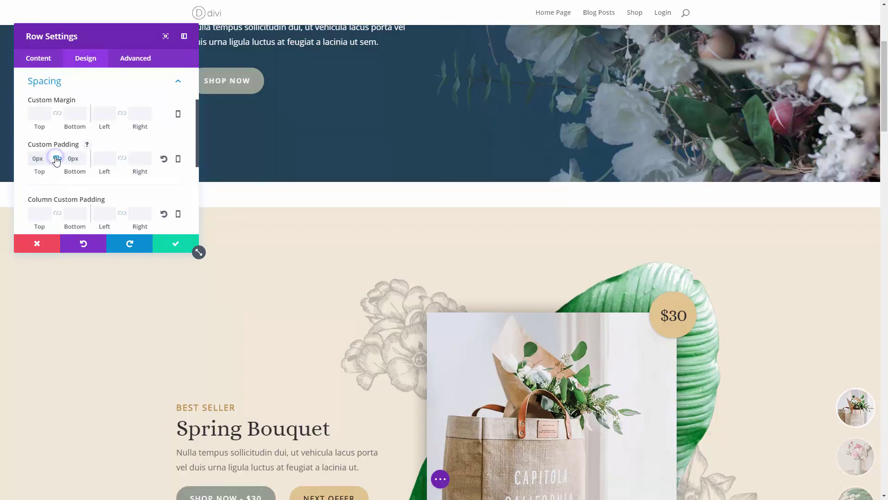
{"action": "left_click", "coordinate": [177, 245]}
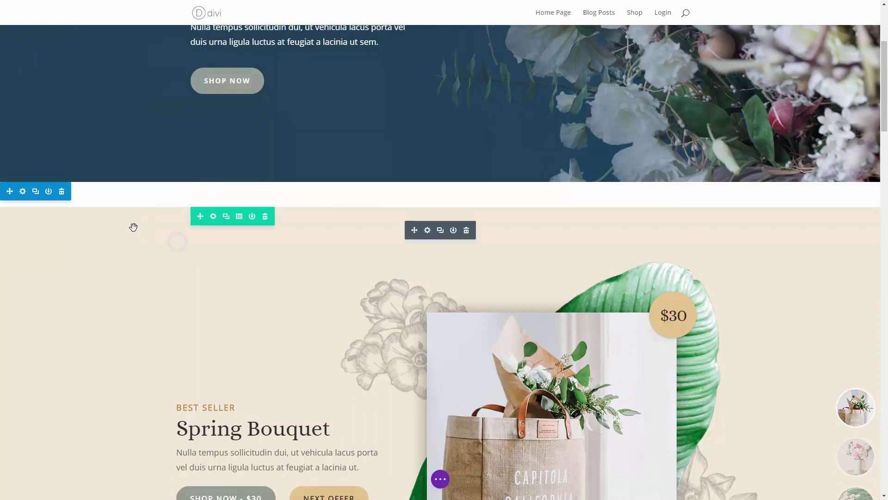
- Set the slider section's top and bottom custom padding to 0px and save the section settings
{"action": "left_click", "coordinate": [22, 191]}
{"action": "left_click", "coordinate": [85, 58]}
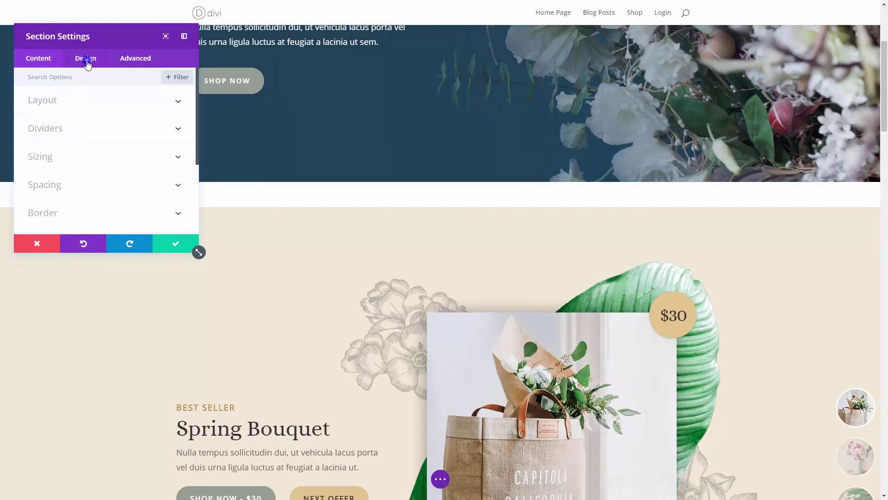
{"action": "left_click", "coordinate": [178, 188]}
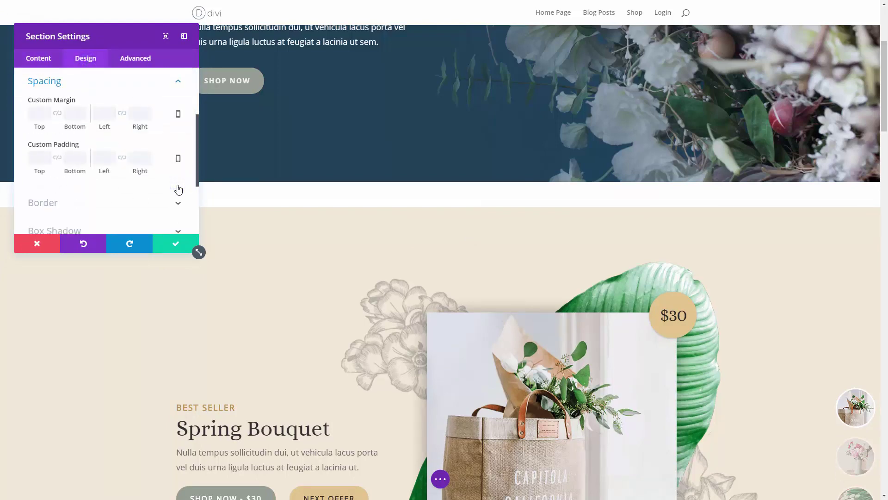
{"action": "left_click", "coordinate": [57, 158]}
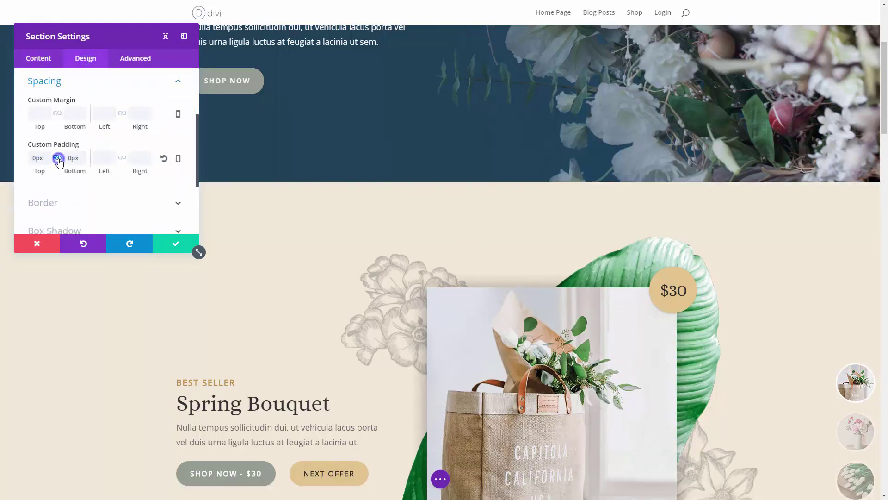
{"action": "left_click", "coordinate": [184, 244]}
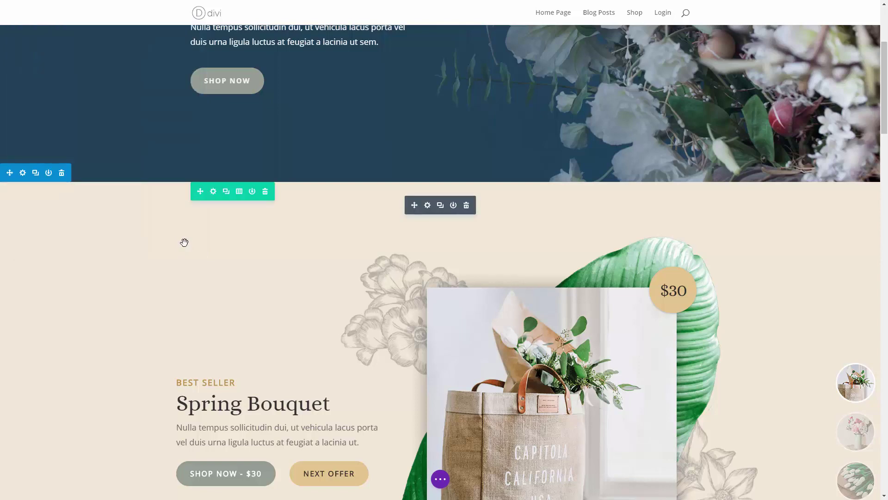
- Delete the Flower Shop hero section above the slider, and switch the slider to its second slide
{"action": "scroll", "coordinate": [185, 242], "scroll_direction": "up", "scroll_amount": 5}
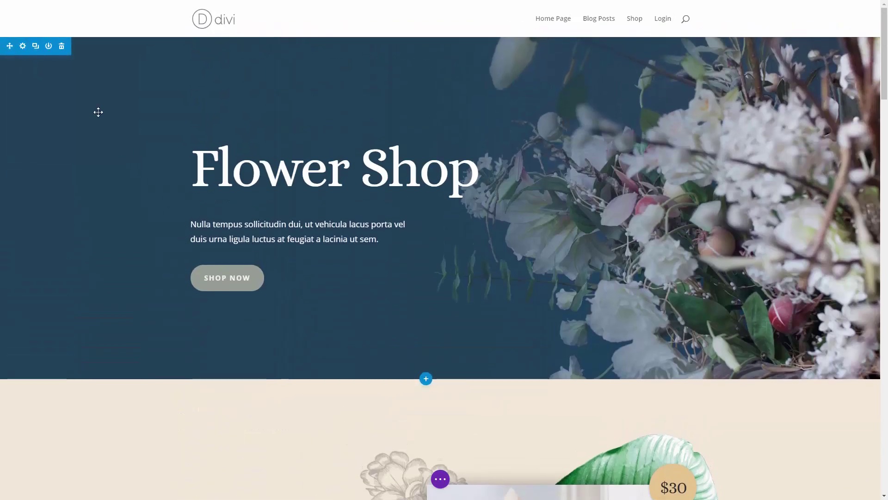
{"action": "left_click", "coordinate": [63, 48]}
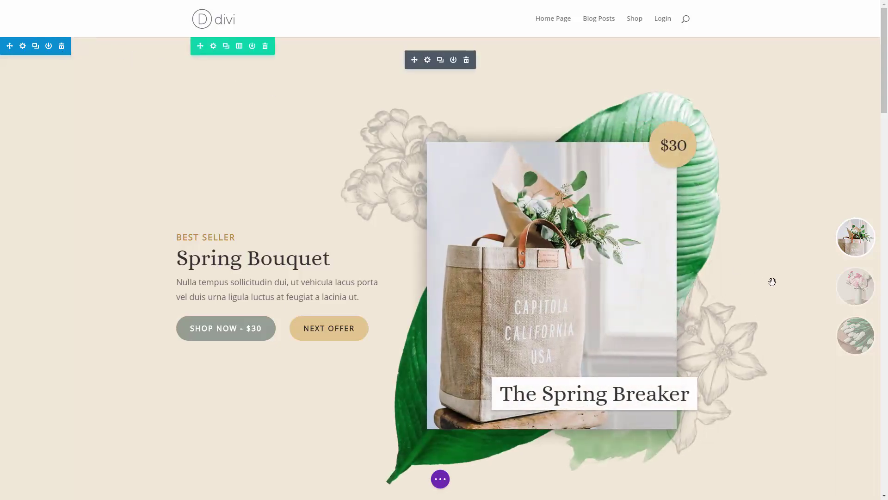
{"action": "left_click", "coordinate": [845, 296]}
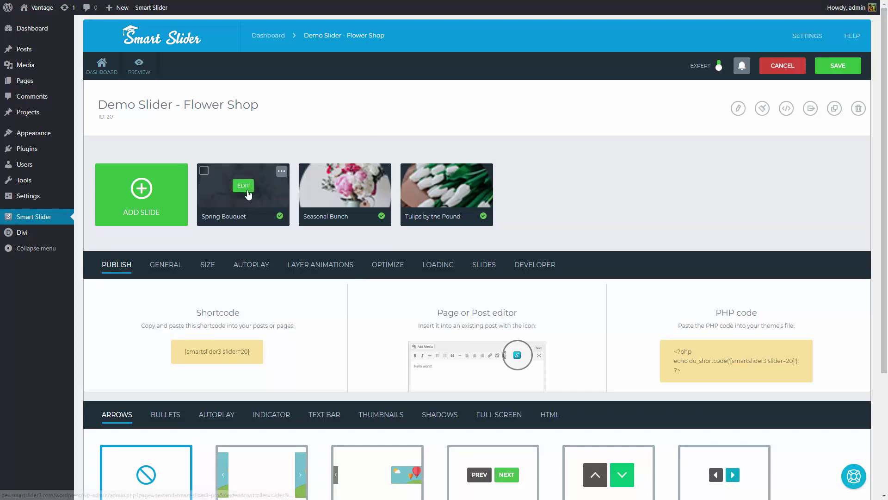
- Open the Spring Bouquet slide for editing and change its heading text to "Spring Flower"
{"action": "left_click", "coordinate": [248, 190]}
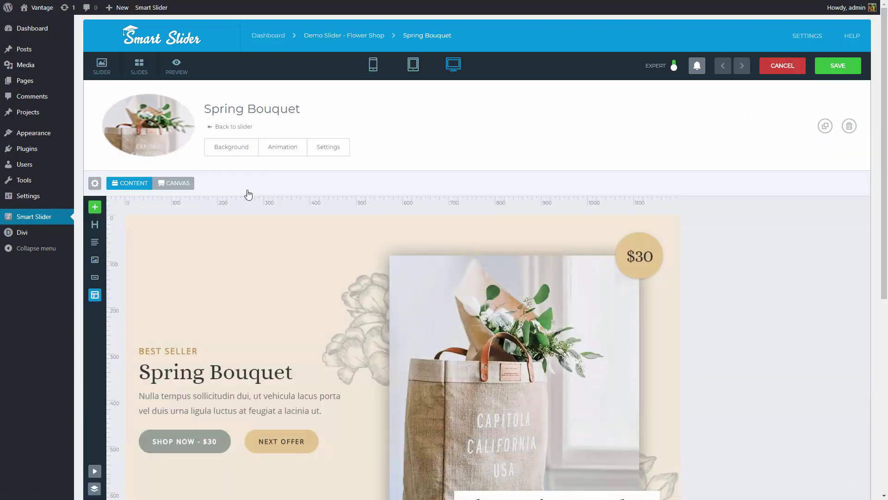
{"action": "scroll", "coordinate": [248, 194], "scroll_direction": "down", "scroll_amount": 2}
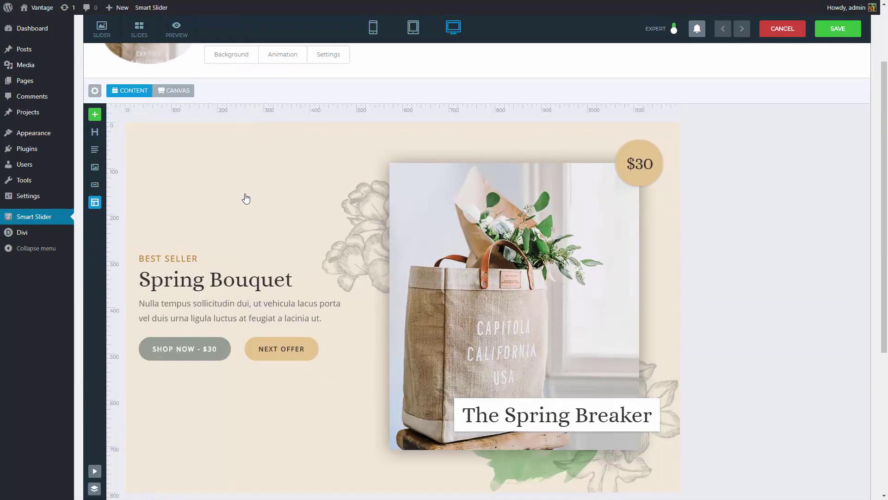
{"action": "left_click", "coordinate": [218, 282]}
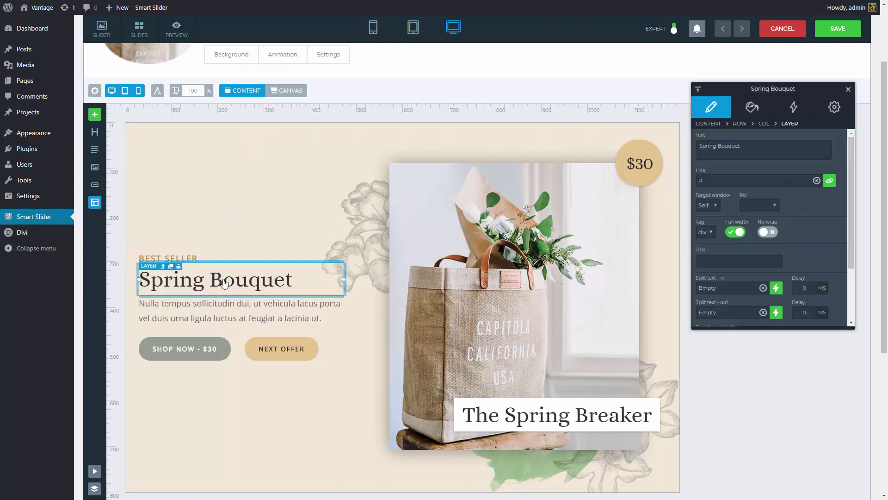
{"action": "double_click", "coordinate": [733, 148]}
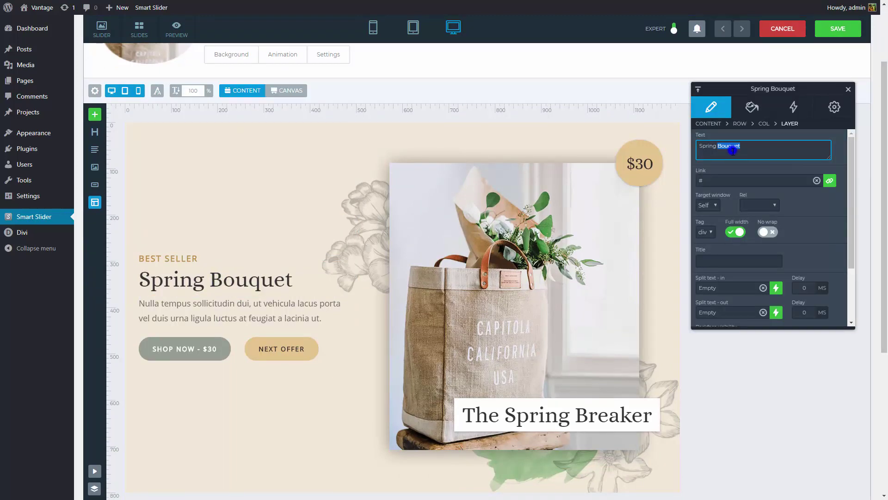
{"action": "type", "text": "Flower"}
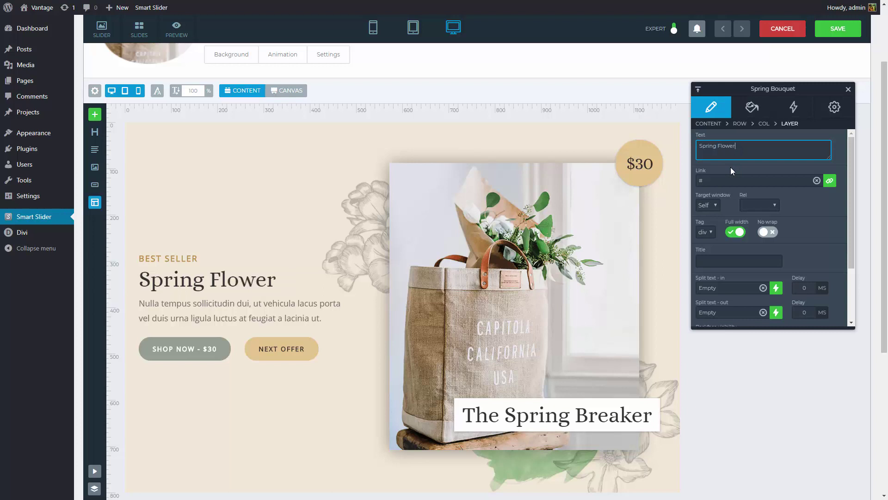
{"action": "left_click", "coordinate": [731, 167]}
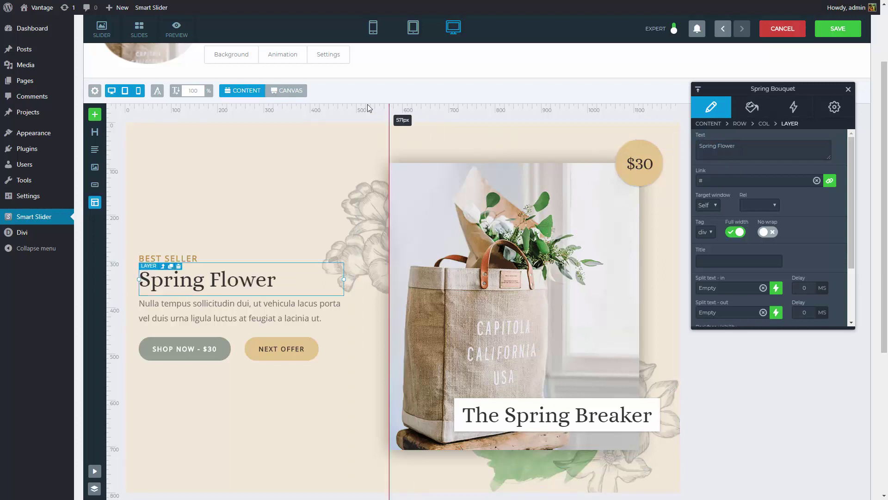
- Add an image layer in canvas mode over the bag photo and set its image to leaf1-1.png from the media library
{"action": "left_click", "coordinate": [291, 91]}
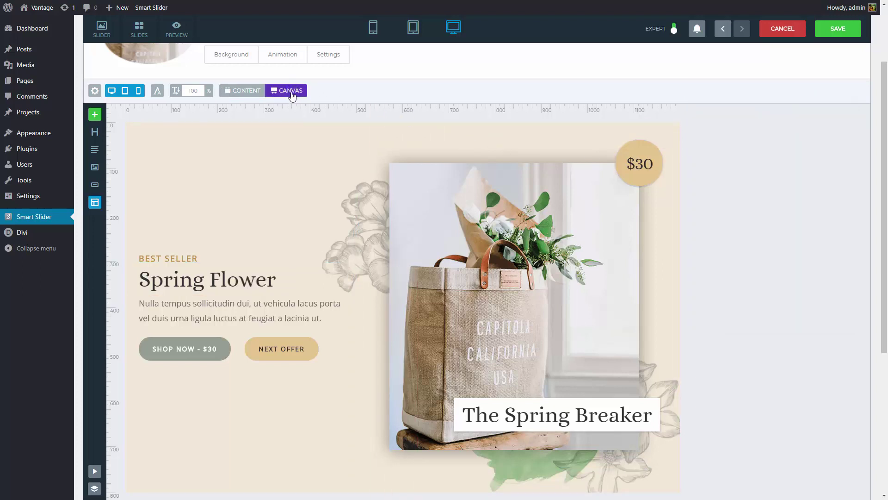
{"action": "left_click_drag", "start_coordinate": [95, 167], "coordinate": [533, 308]}
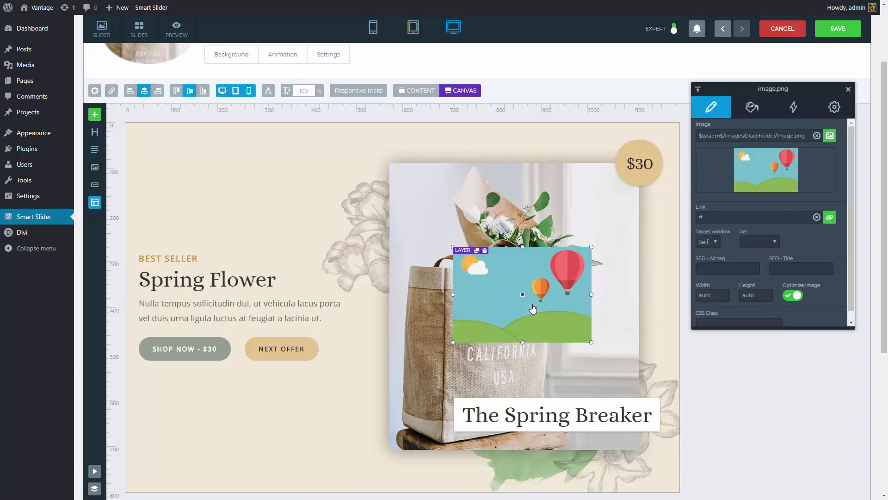
{"action": "left_click", "coordinate": [533, 308]}
{"action": "double_click", "coordinate": [532, 303]}
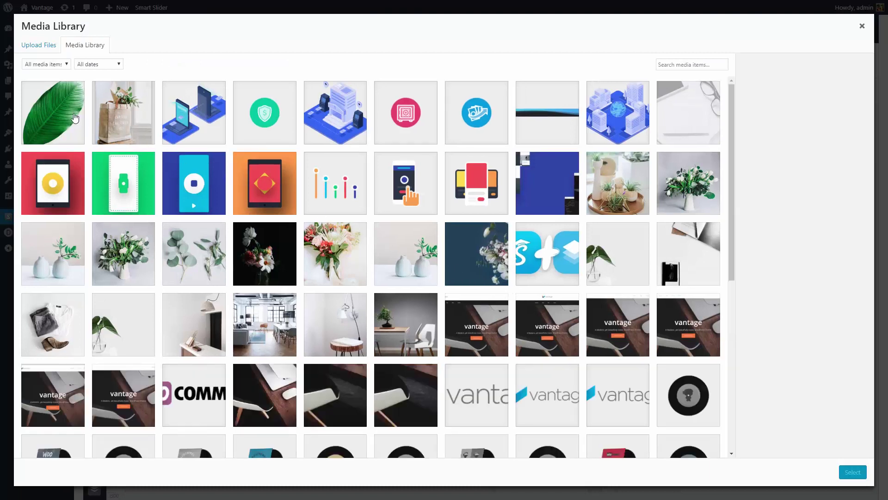
{"action": "left_click", "coordinate": [75, 118]}
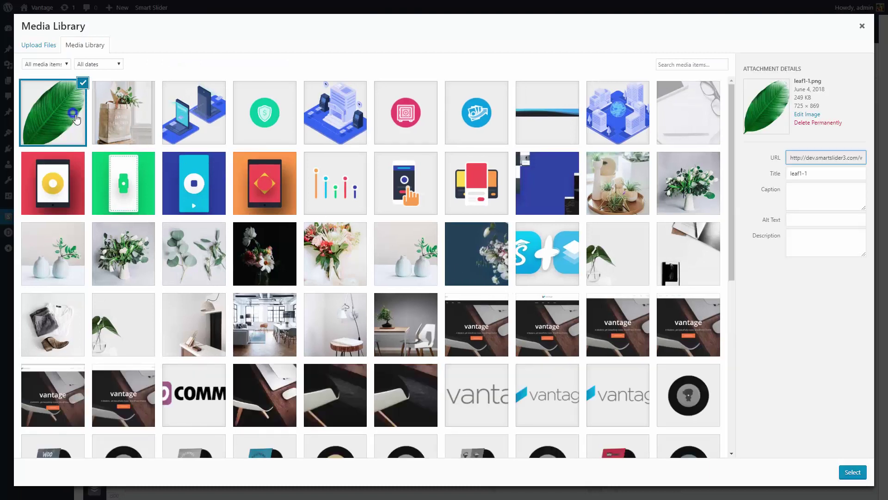
{"action": "left_click", "coordinate": [852, 472]}
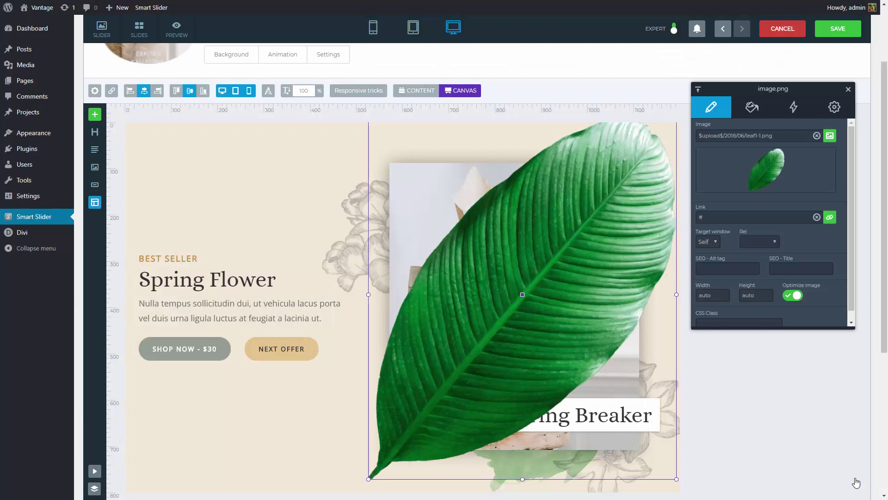
- Shift the leaf image slightly within the slide and reorder its layer to sit directly below Content in the layer list
{"action": "left_click_drag", "start_coordinate": [601, 202], "coordinate": [612, 205]}
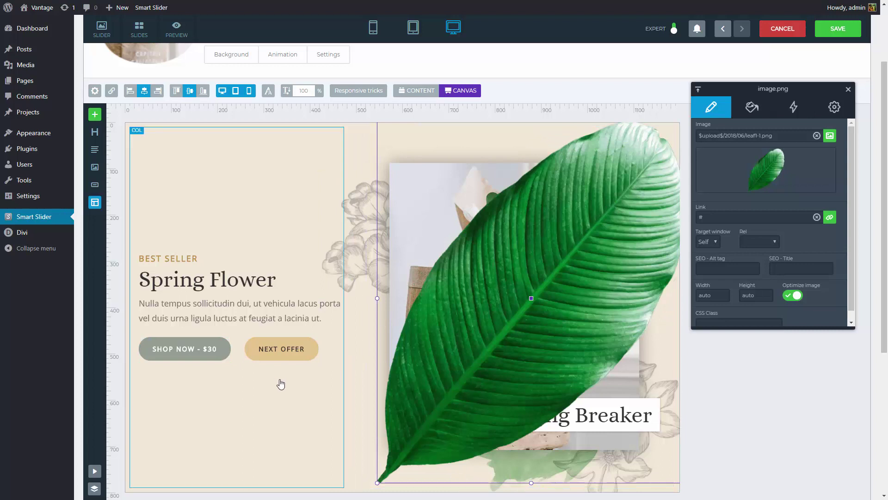
{"action": "left_click", "coordinate": [95, 488]}
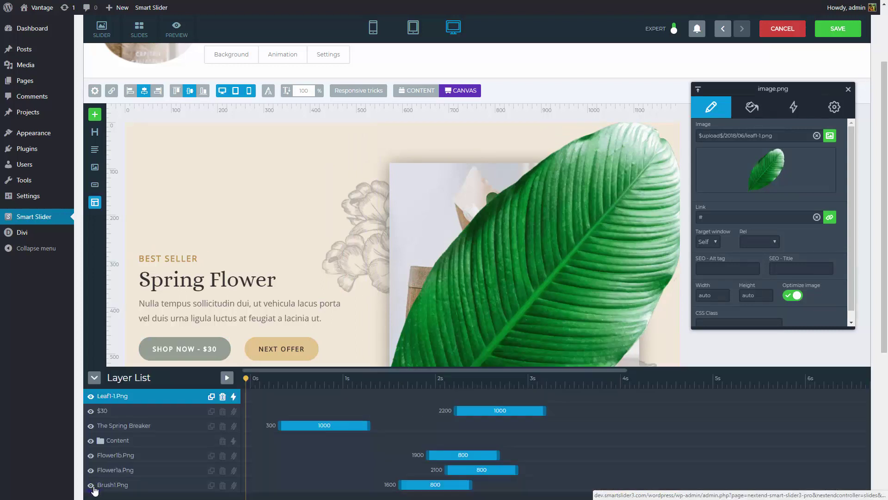
{"action": "scroll", "coordinate": [374, 264], "scroll_direction": "down", "scroll_amount": 2}
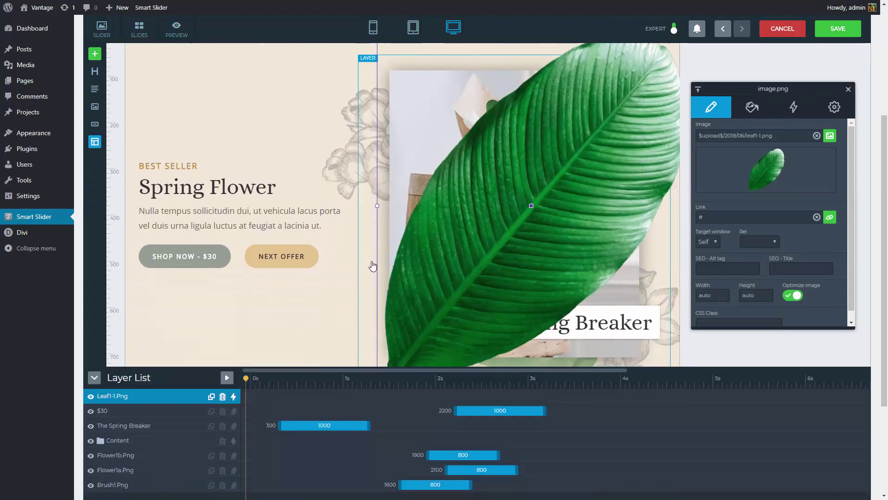
{"action": "left_click_drag", "start_coordinate": [168, 396], "coordinate": [148, 450]}
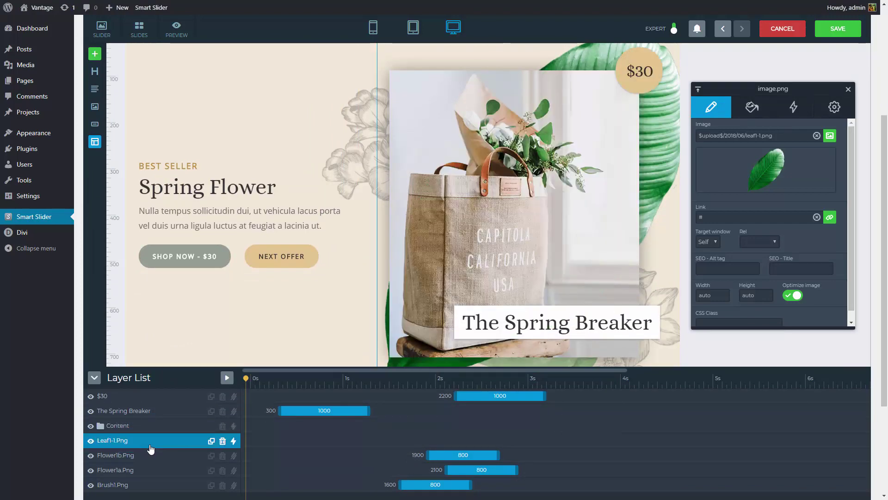
- Give the leaf layer a Fade + scale incoming animation with a 1200 ms delay, and play the slide's timeline
{"action": "left_click", "coordinate": [788, 116]}
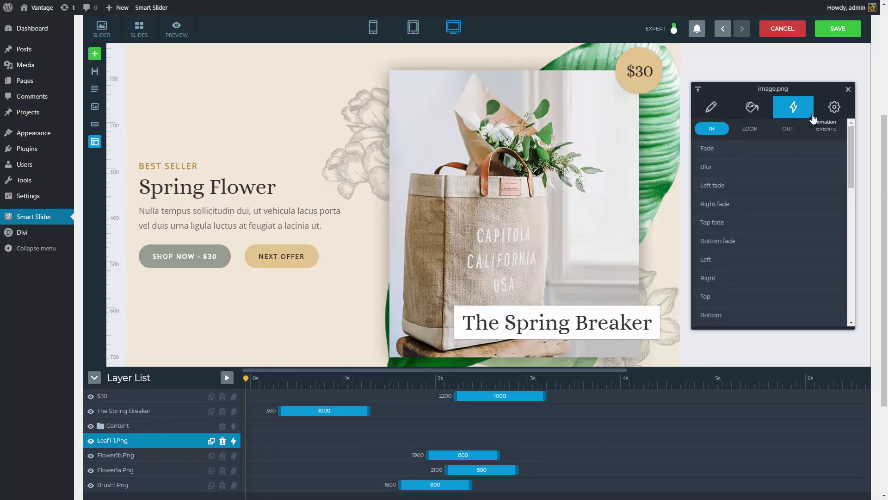
{"action": "left_click_drag", "start_coordinate": [851, 137], "coordinate": [851, 284]}
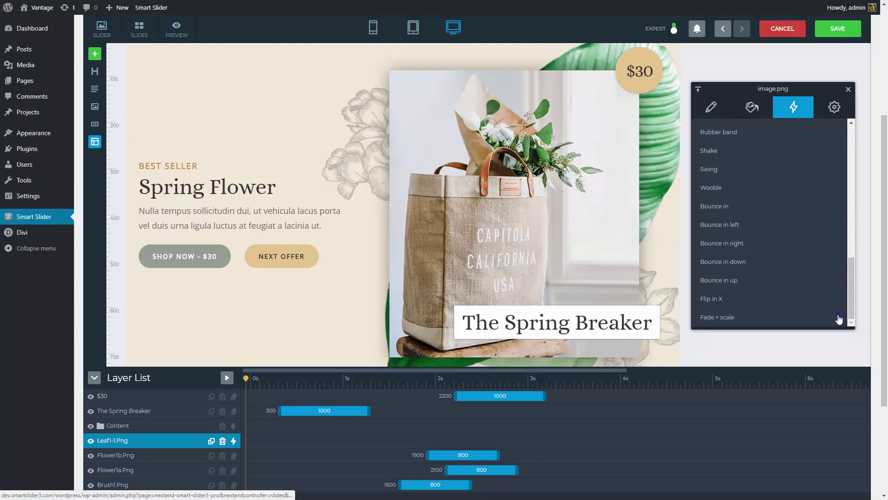
{"action": "left_click", "coordinate": [838, 318]}
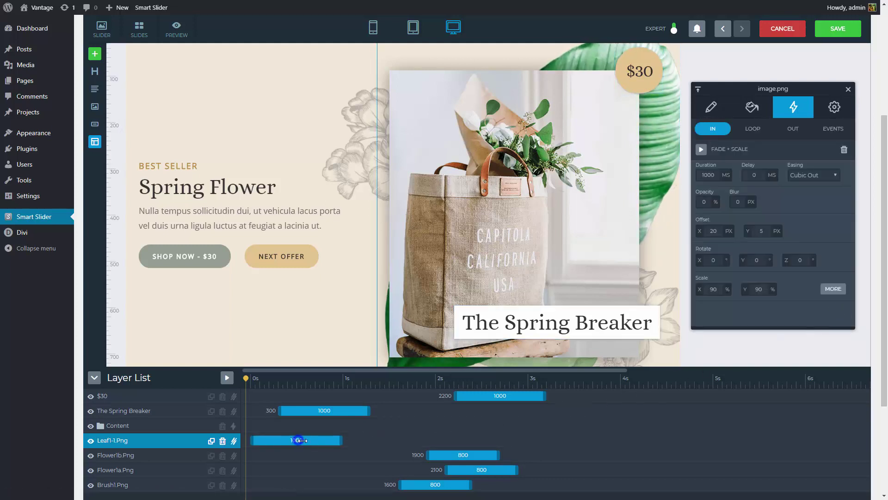
{"action": "left_click_drag", "start_coordinate": [299, 440], "coordinate": [410, 441]}
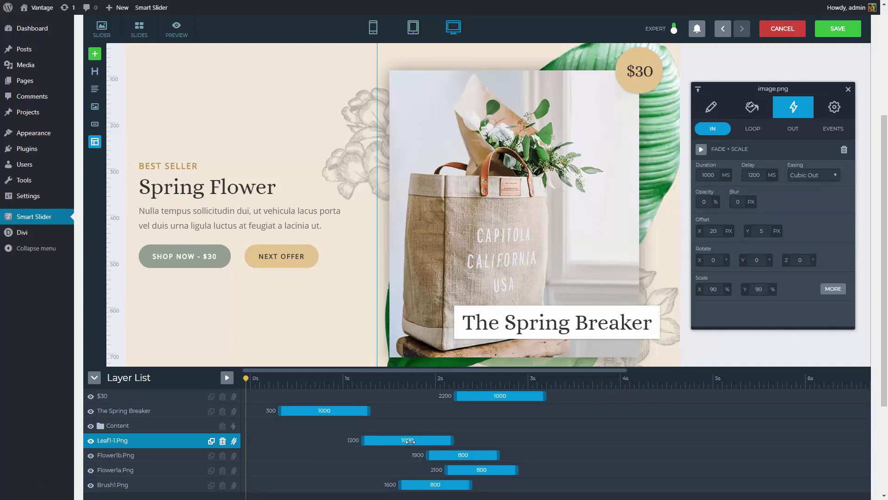
{"action": "left_click", "coordinate": [229, 380]}
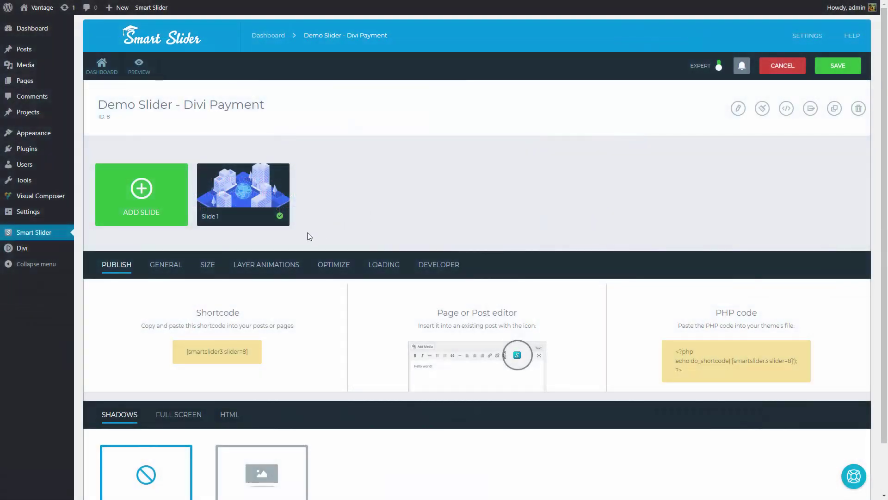
- Add a bottom shape divider of type Waves to the Demo Slider - Divi Payment slider
{"action": "left_click", "coordinate": [175, 272]}
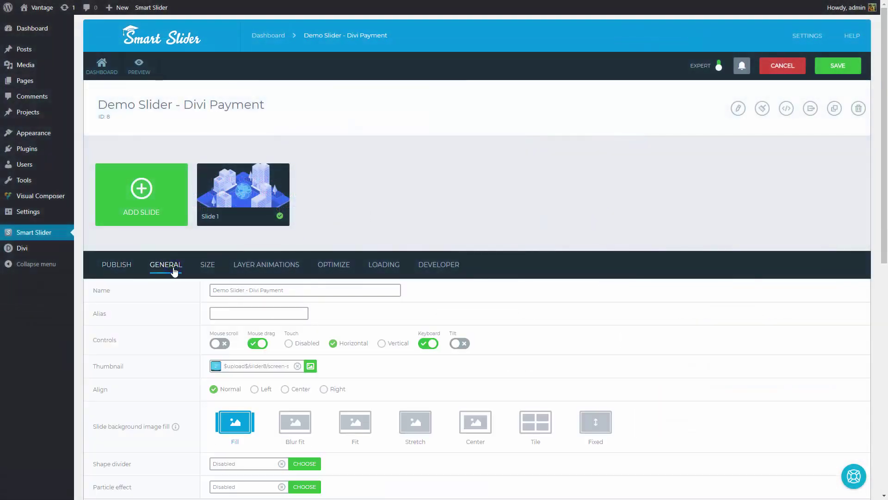
{"action": "scroll", "coordinate": [174, 271], "scroll_direction": "down", "scroll_amount": 4}
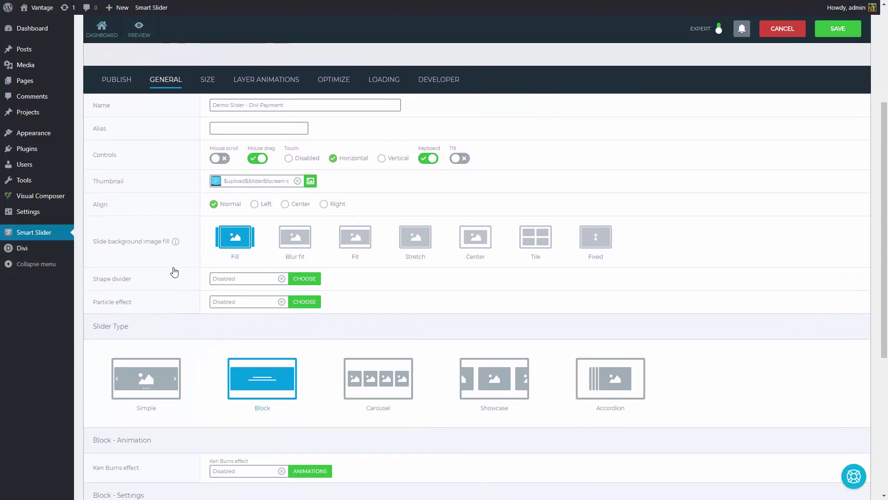
{"action": "left_click", "coordinate": [307, 279]}
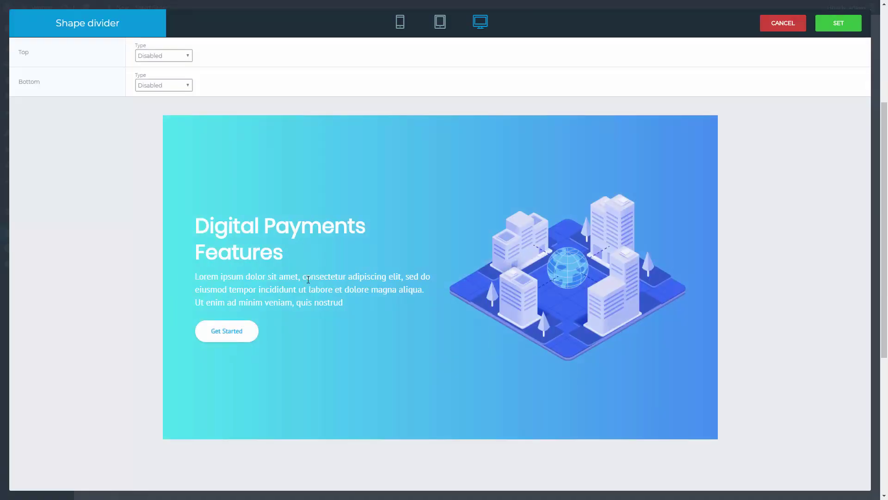
{"action": "left_click", "coordinate": [189, 87]}
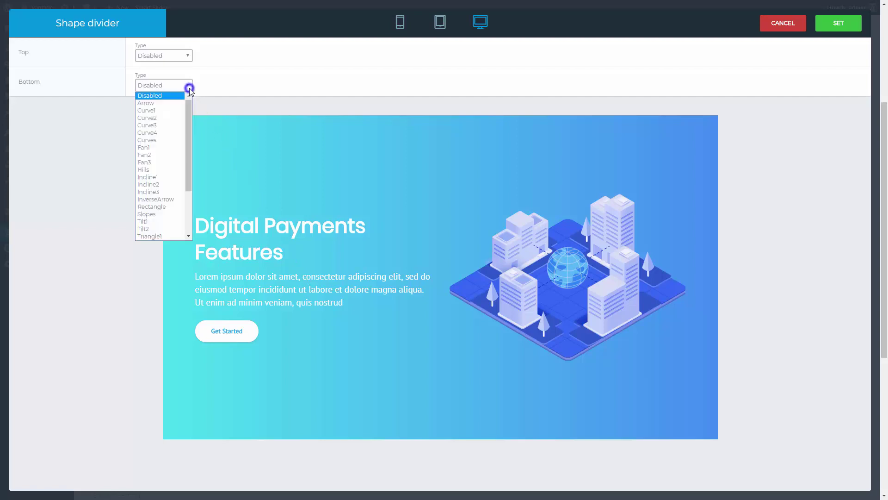
{"action": "left_click_drag", "start_coordinate": [187, 106], "coordinate": [186, 157]}
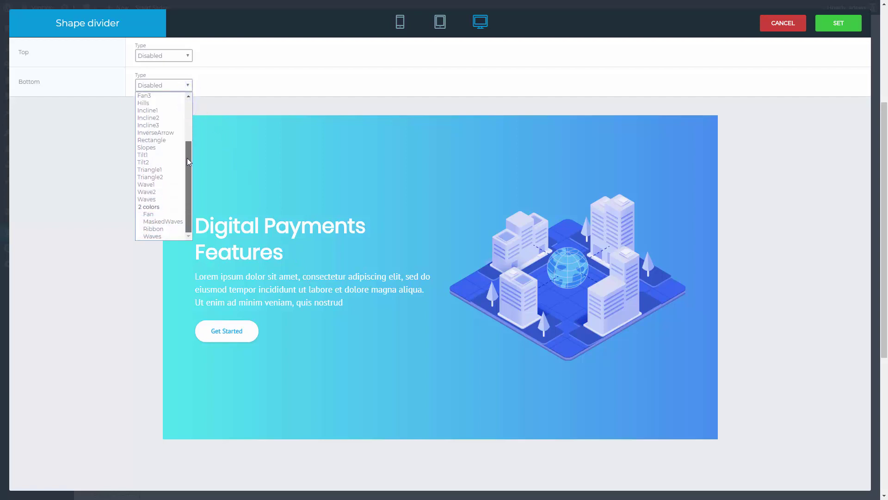
{"action": "left_click", "coordinate": [160, 198]}
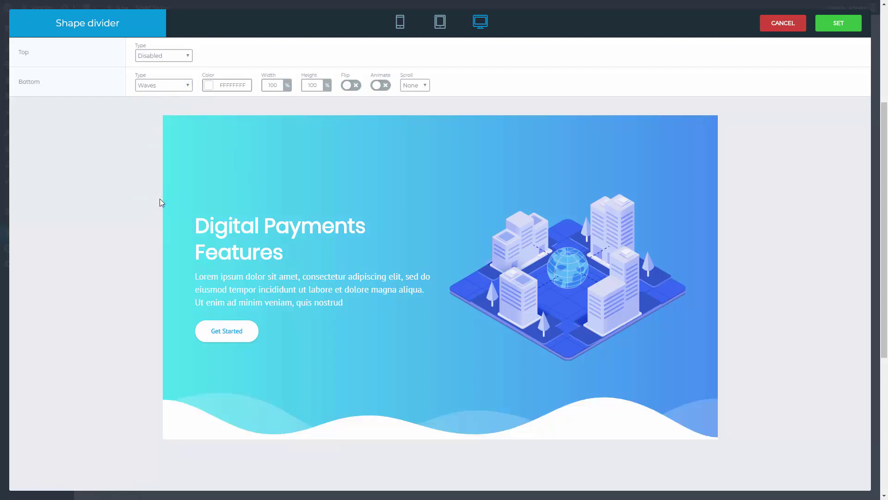
- Set the bottom Waves divider's color to 212529FF
{"action": "left_click", "coordinate": [226, 89]}
{"action": "type", "text": "212529FF"}
{"action": "left_click", "coordinate": [236, 102]}
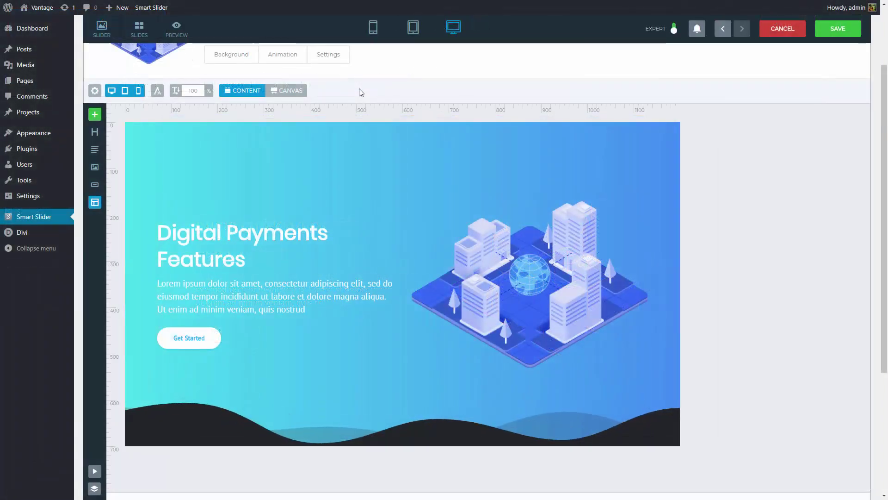
- Apply a Fade split text-in animation with a 100 px X offset to the Digital Payments Features heading
{"action": "left_click", "coordinate": [286, 243]}
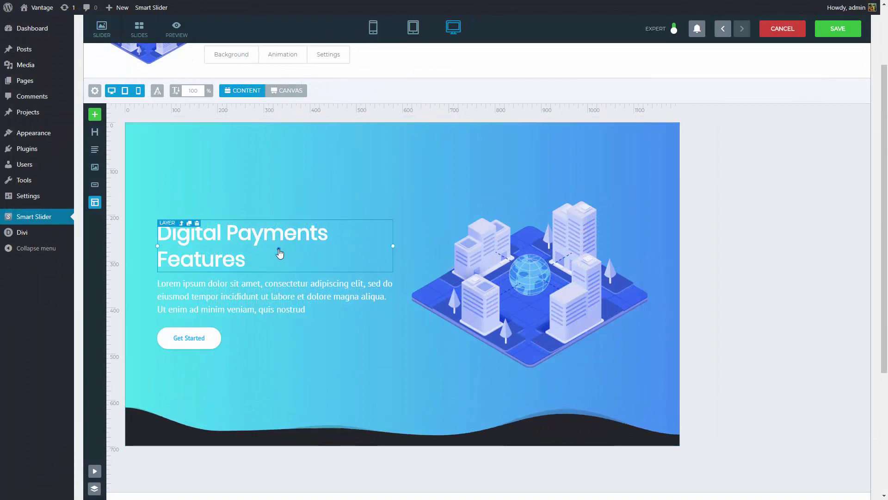
{"action": "left_click", "coordinate": [279, 252]}
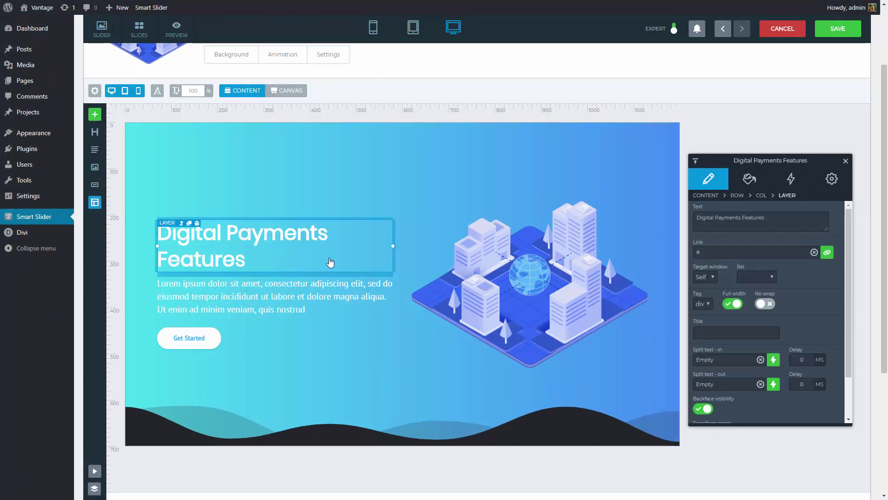
{"action": "left_click", "coordinate": [771, 363]}
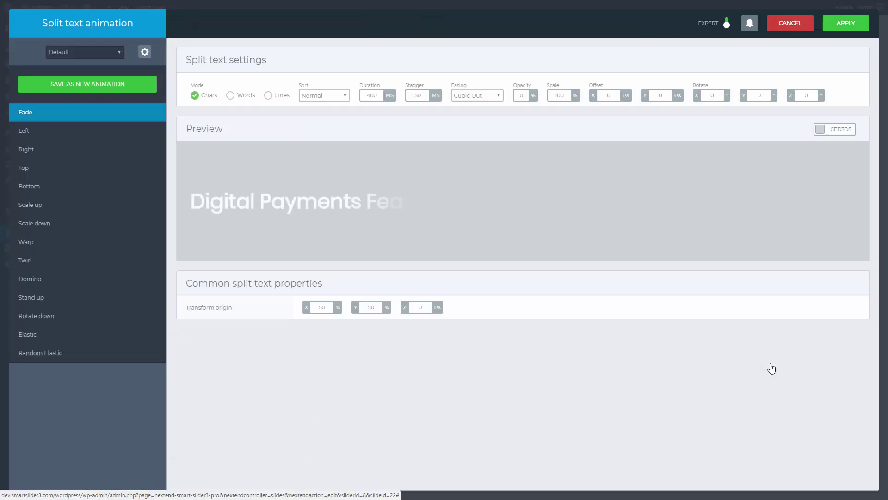
{"action": "left_click", "coordinate": [609, 96]}
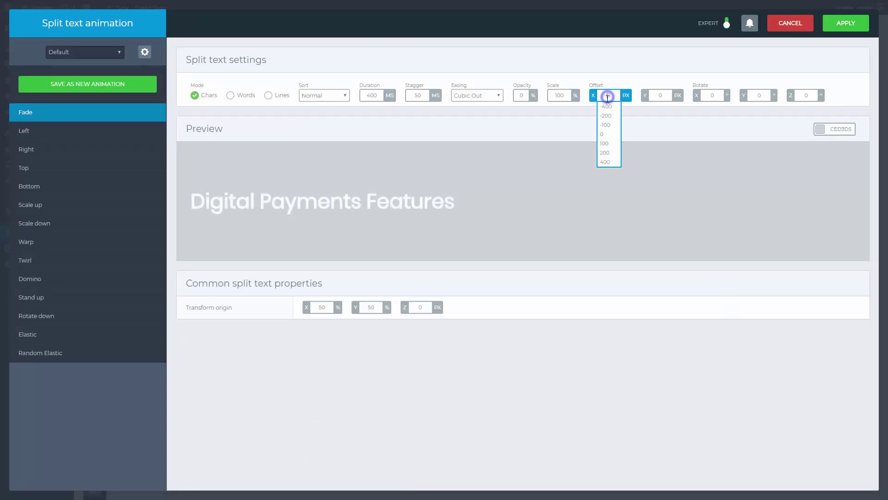
{"action": "left_click", "coordinate": [609, 143]}
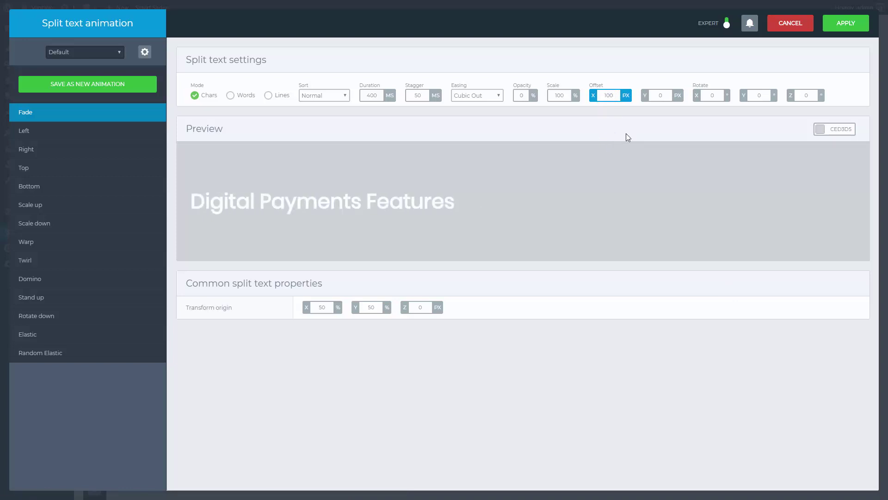
{"action": "left_click", "coordinate": [846, 36]}
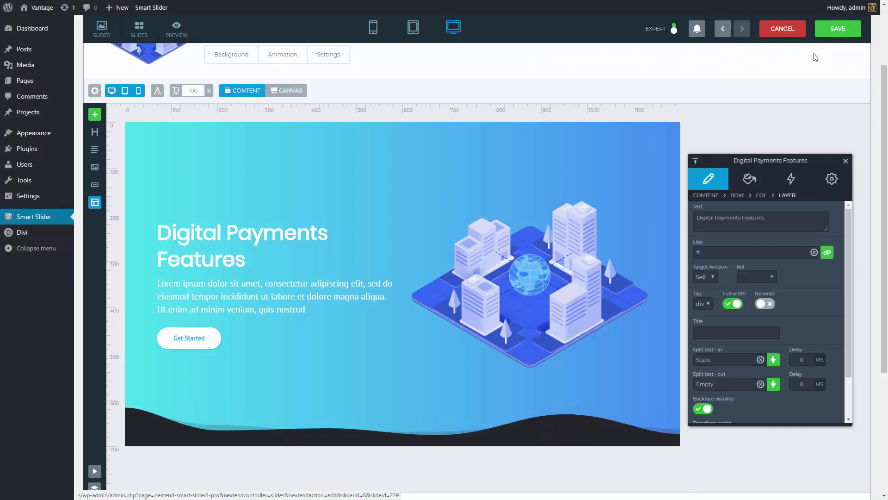
- Add the Slide loop animation to the finance illustration image layer
{"action": "left_click", "coordinate": [553, 265]}
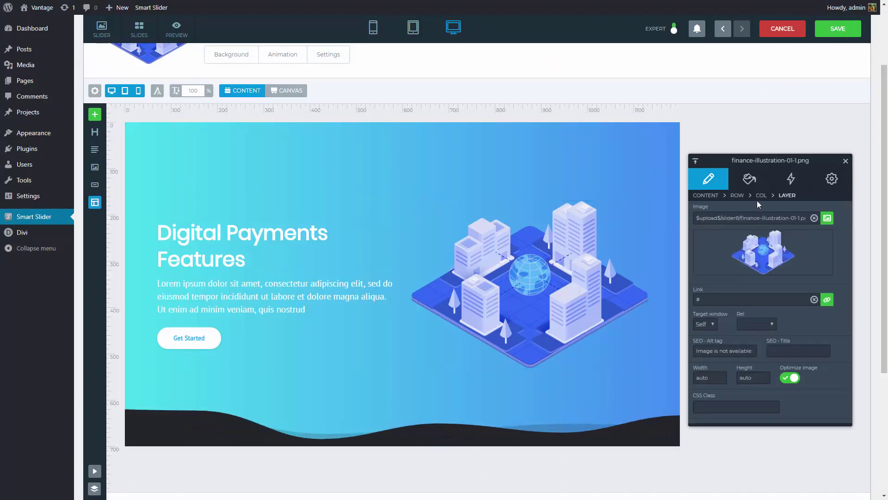
{"action": "left_click", "coordinate": [782, 185]}
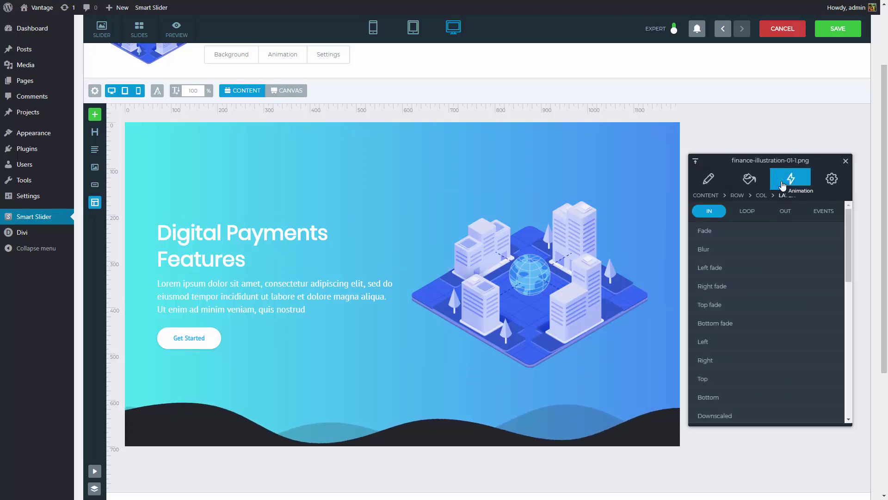
{"action": "left_click", "coordinate": [748, 212]}
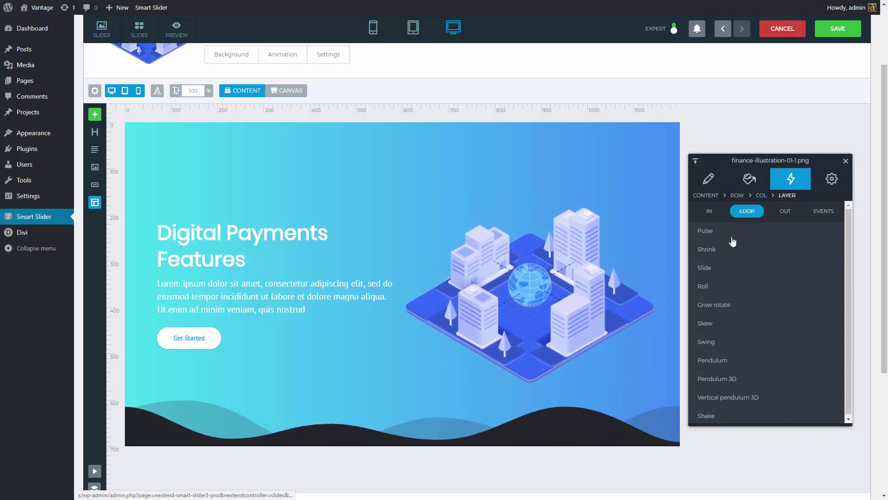
{"action": "left_click", "coordinate": [722, 269]}
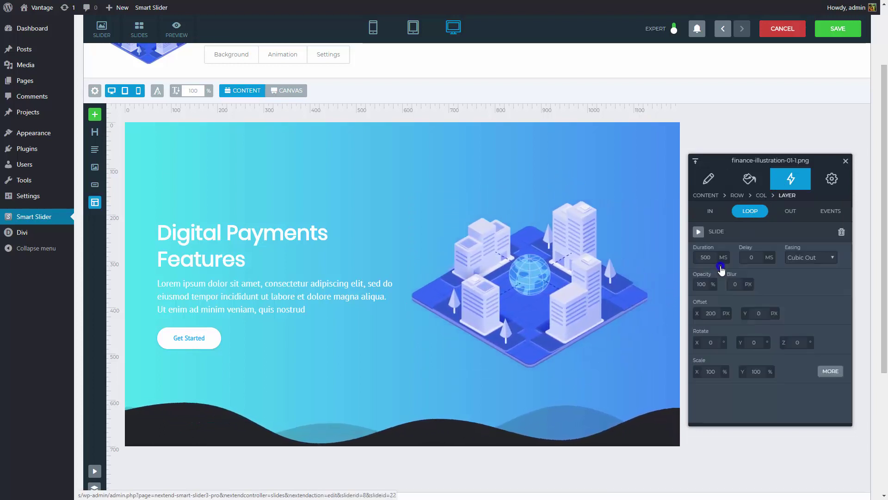
- Set the Slide loop's duration to 2000 ms, easing to Sine Out and X offset to 0 px, and edit its Y offset
{"action": "left_click", "coordinate": [708, 258]}
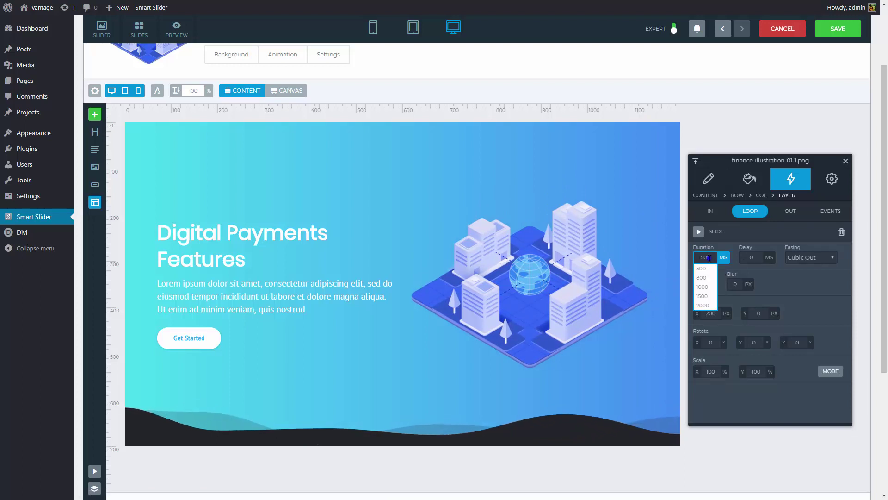
{"action": "left_click", "coordinate": [706, 306]}
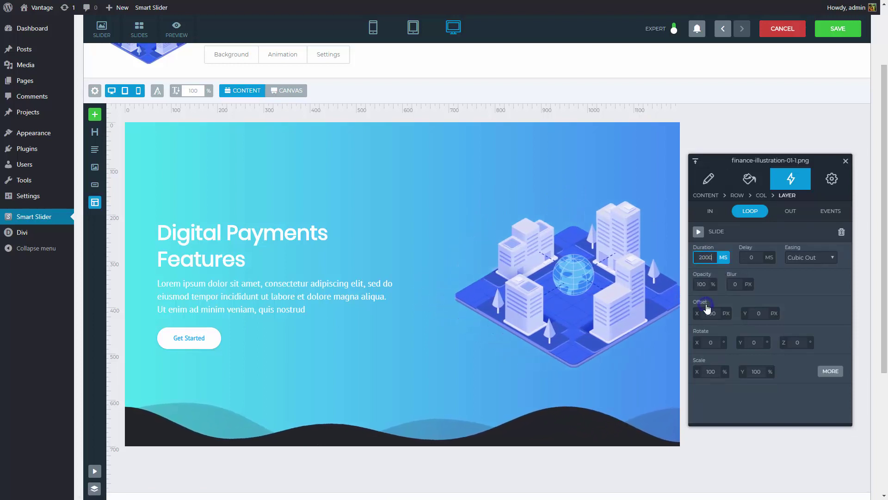
{"action": "left_click", "coordinate": [759, 313]}
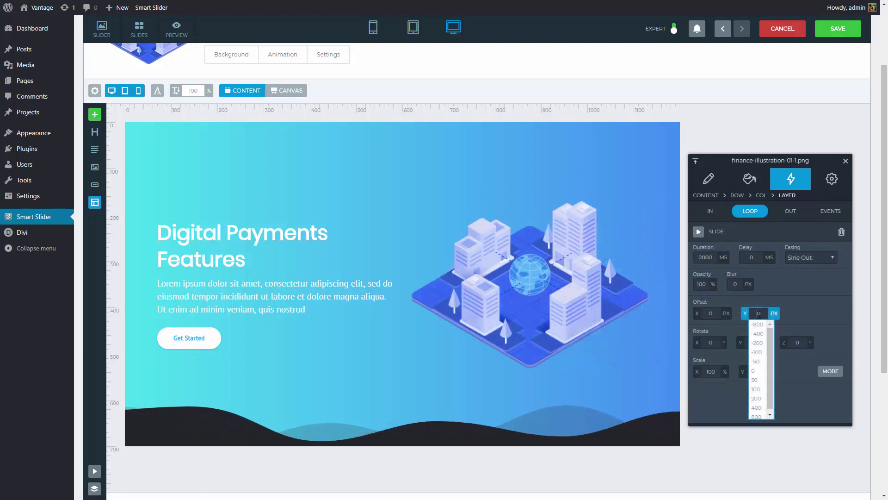
{"action": "left_click", "coordinate": [799, 301]}
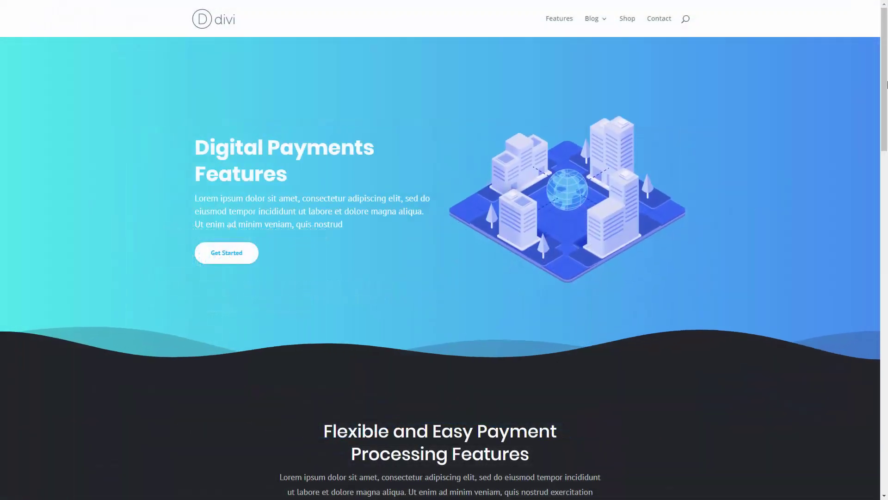
- Examine the payment features carousel further down the published Divi page by advancing it three times
{"action": "left_click_drag", "start_coordinate": [886, 86], "coordinate": [885, 194]}
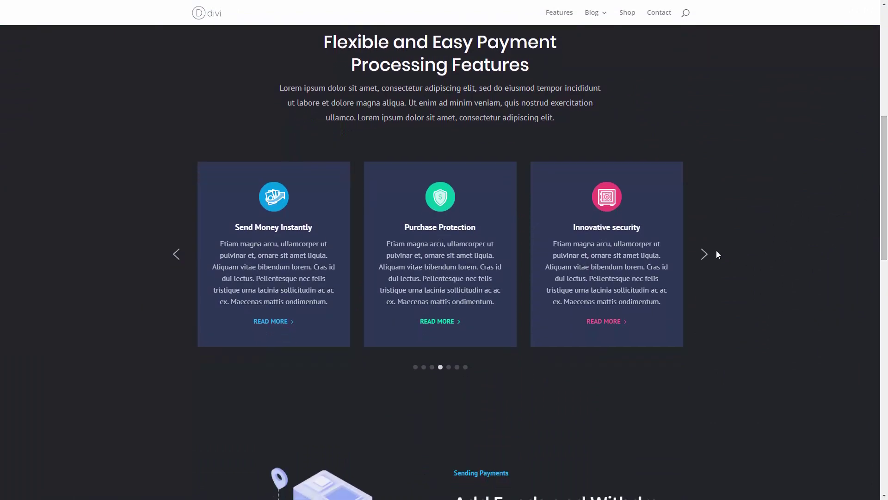
{"action": "left_click", "coordinate": [705, 255]}
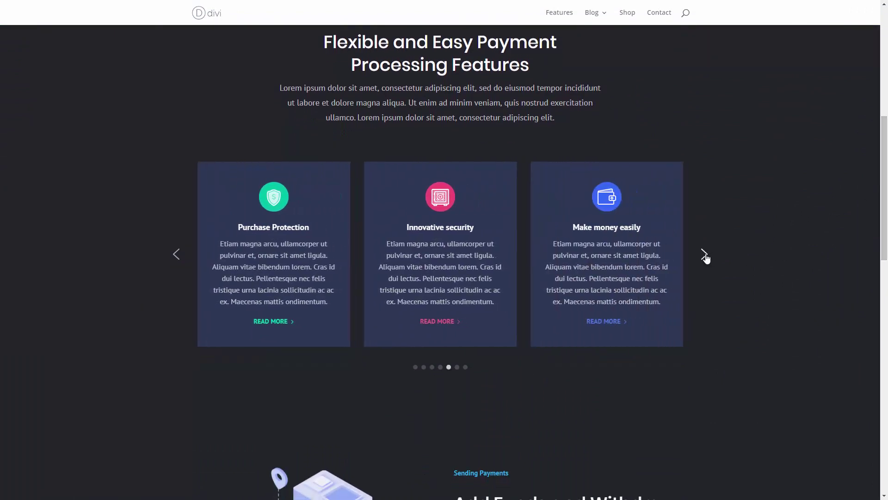
{"action": "left_click", "coordinate": [705, 255]}
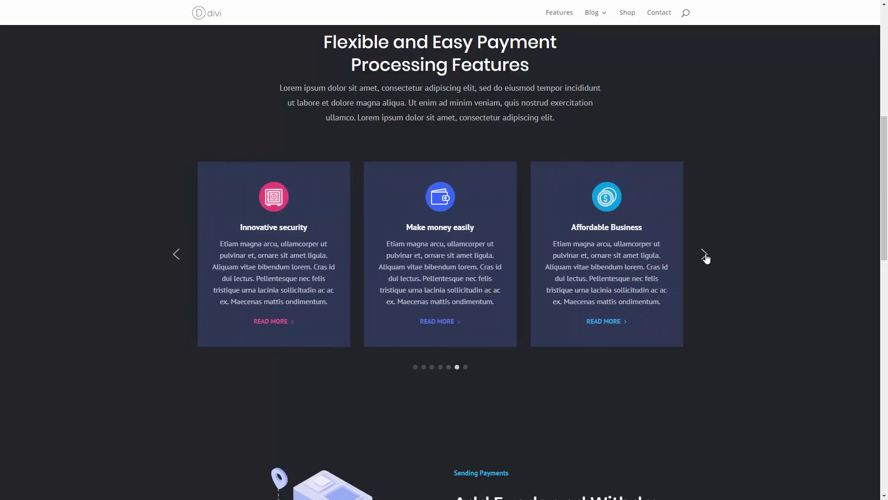
{"action": "left_click", "coordinate": [705, 256]}
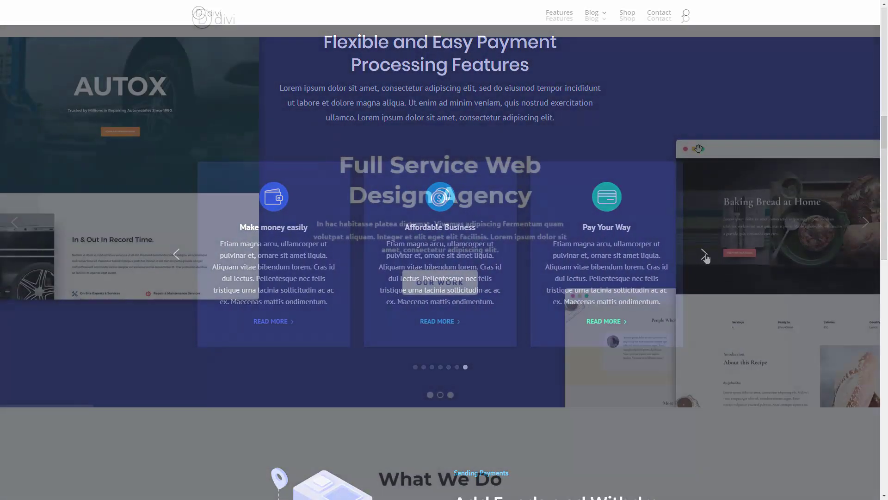